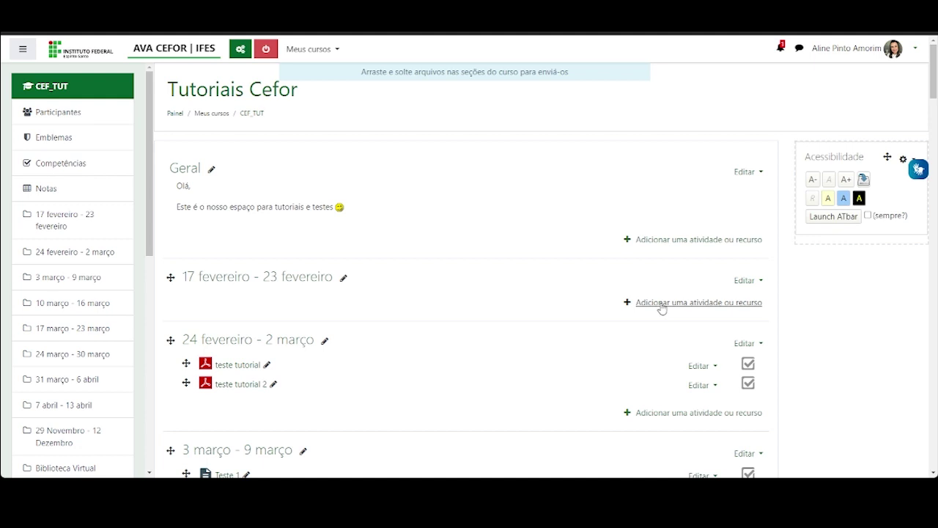
# - Add a Livro resource to the 17 fevereiro - 23 fevereiro section and name it "Livro teste"
pyautogui.click(661, 304)
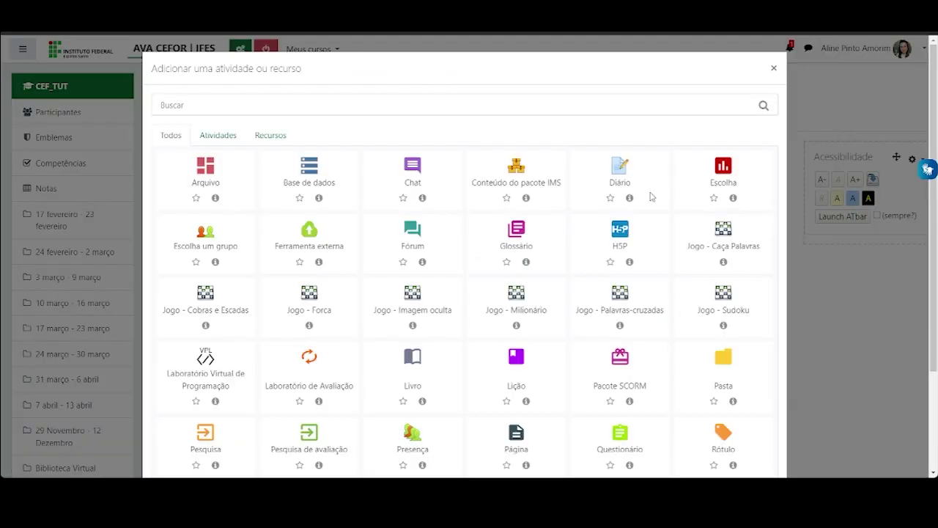
pyautogui.click(279, 139)
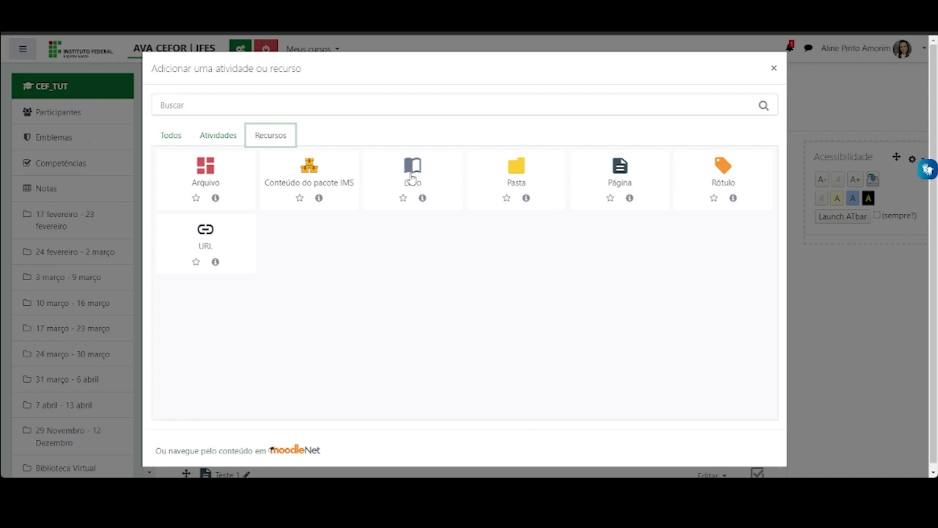
pyautogui.click(412, 176)
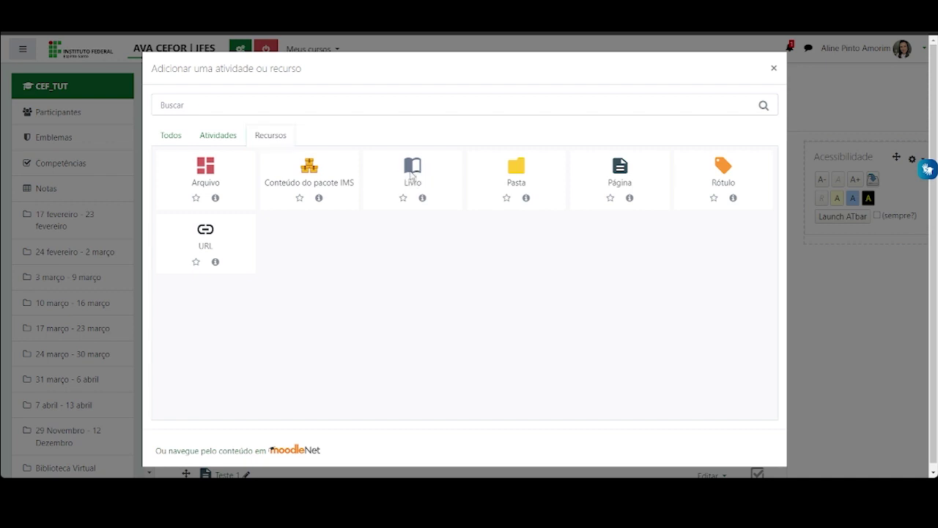
pyautogui.click(416, 217)
pyautogui.write('L')
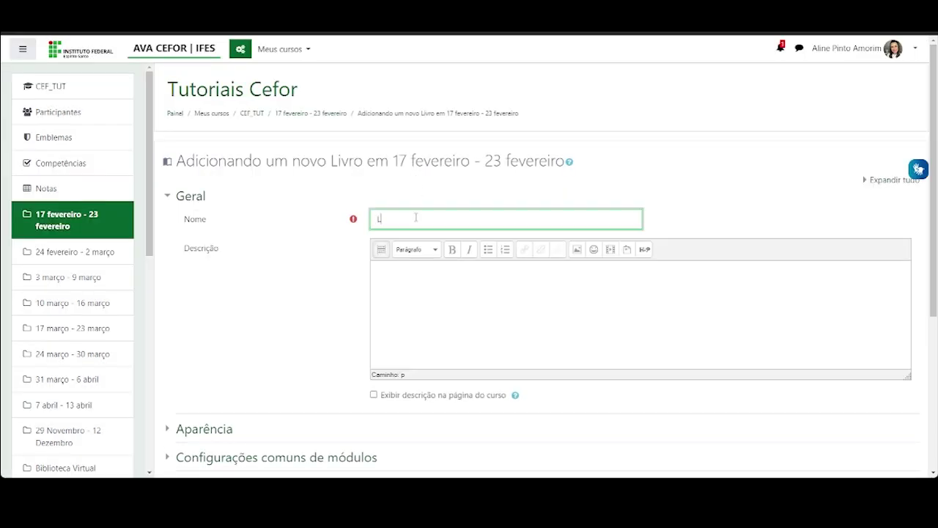
pyautogui.write('ivro teste')
pyautogui.click(414, 267)
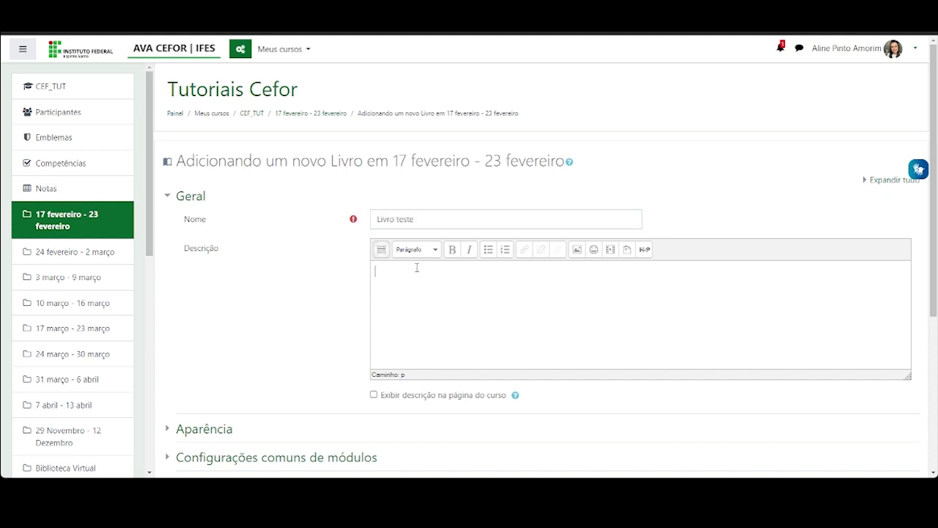
# - Check the book's appearance options, keeping Números chapter formatting and Imagens navigation style, and save it back to the course
pyautogui.scroll(-2, 523, 273)
pyautogui.click(217, 269)
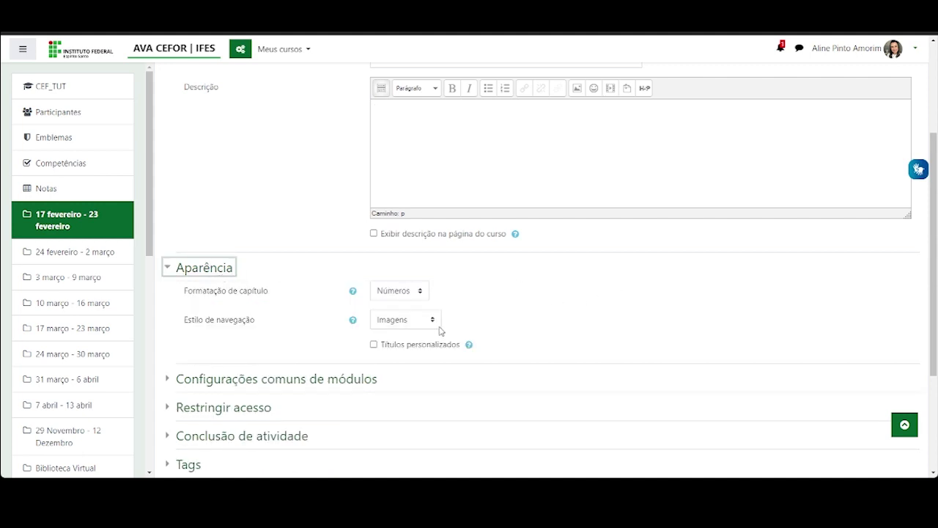
pyautogui.click(422, 296)
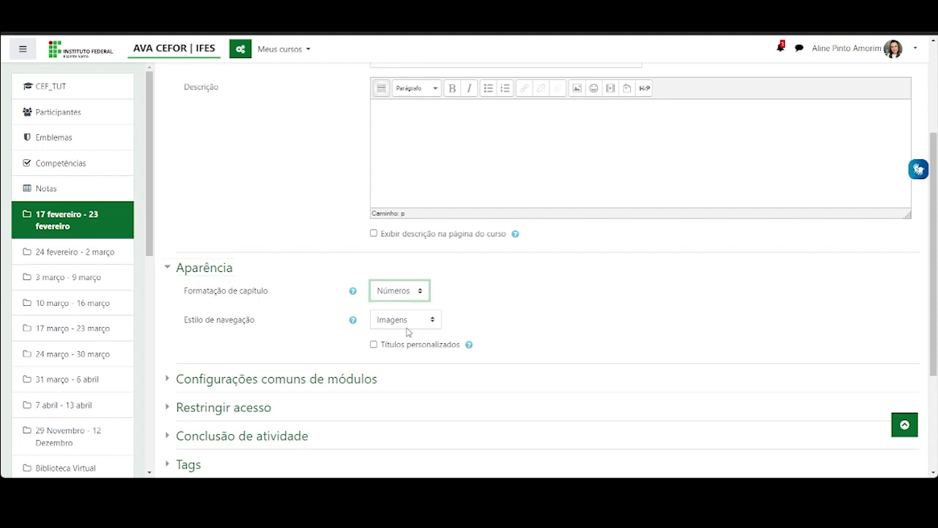
pyautogui.click(506, 328)
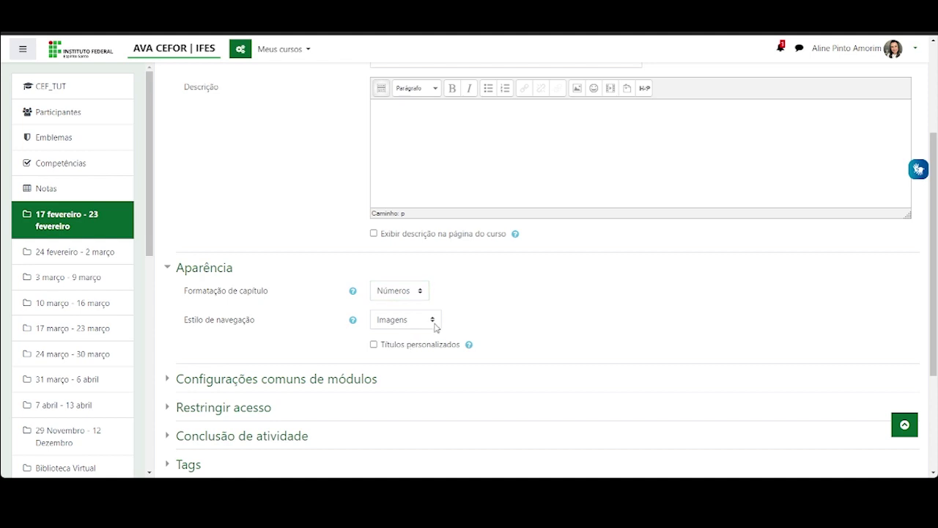
pyautogui.click(436, 325)
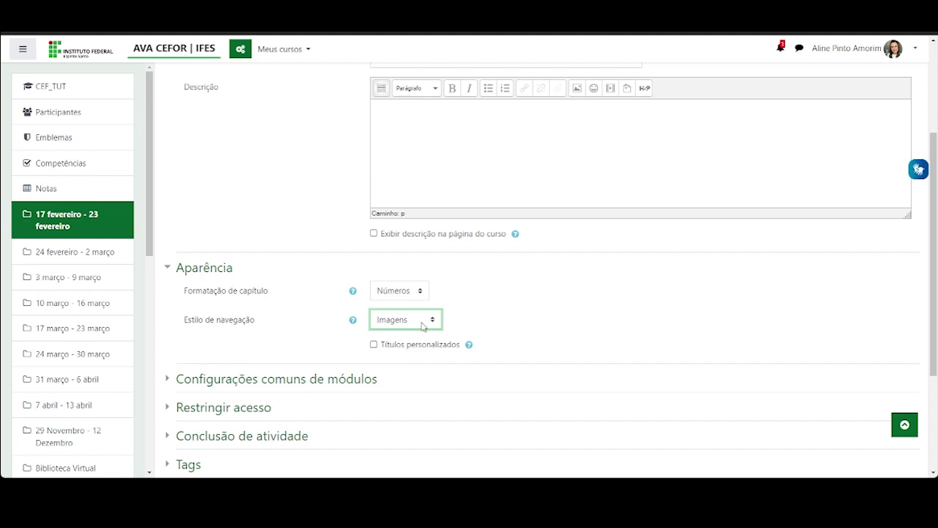
pyautogui.scroll(-3, 537, 327)
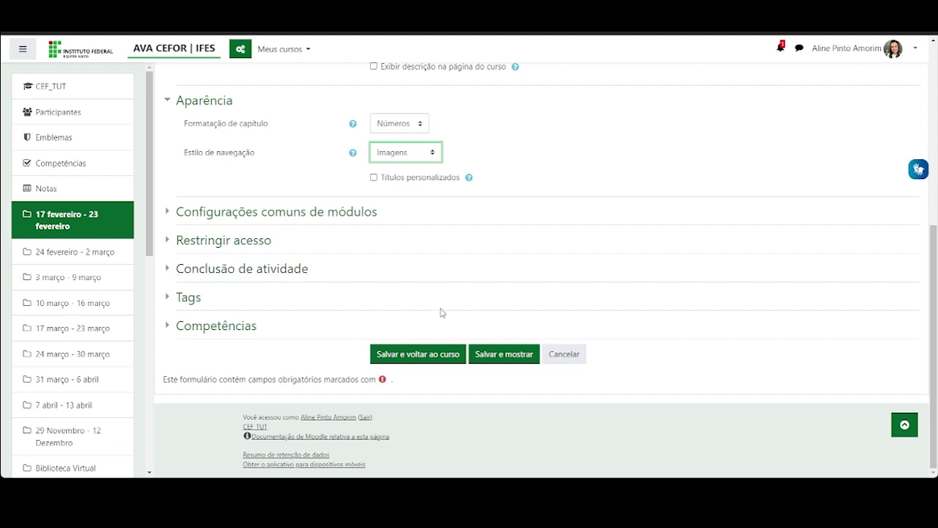
pyautogui.click(412, 359)
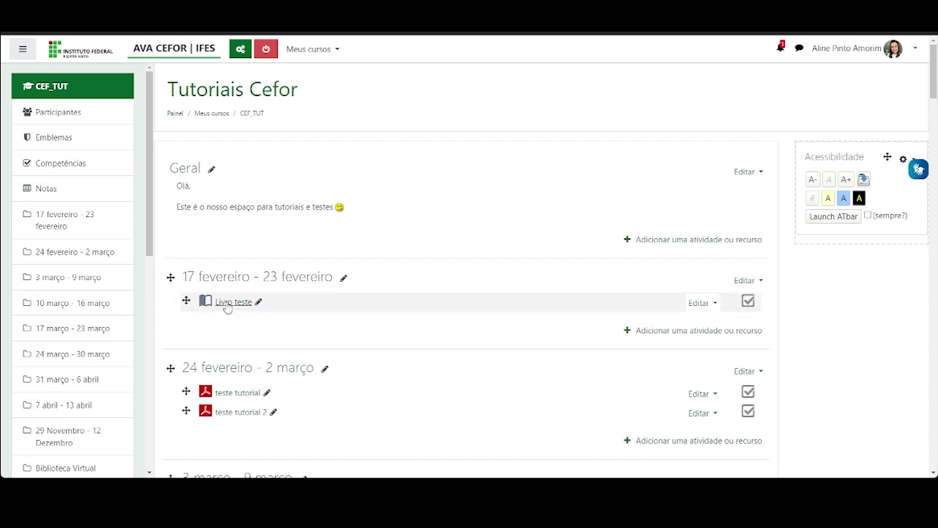
# - Open Livro teste and save its first chapter with the title "Capítulo teste" and the content "testeteste"
pyautogui.click(228, 303)
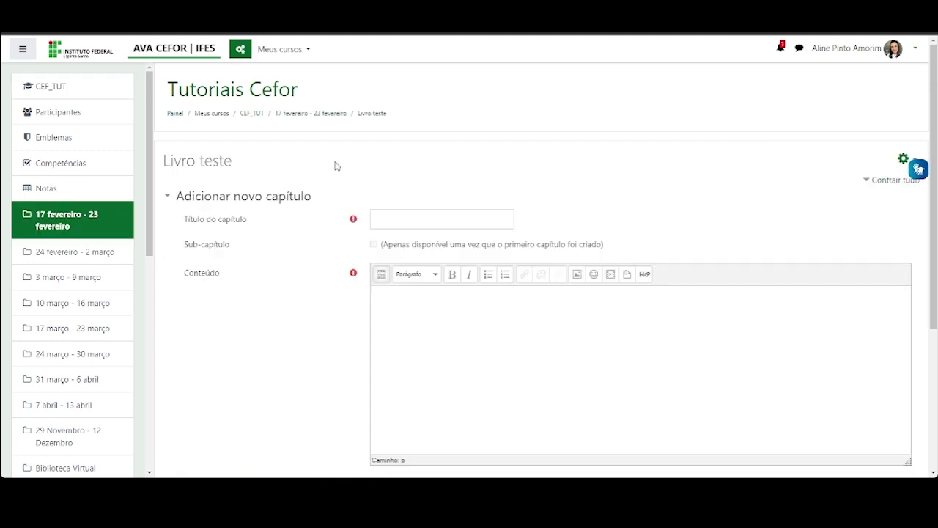
pyautogui.click(415, 218)
pyautogui.write('Capitul')
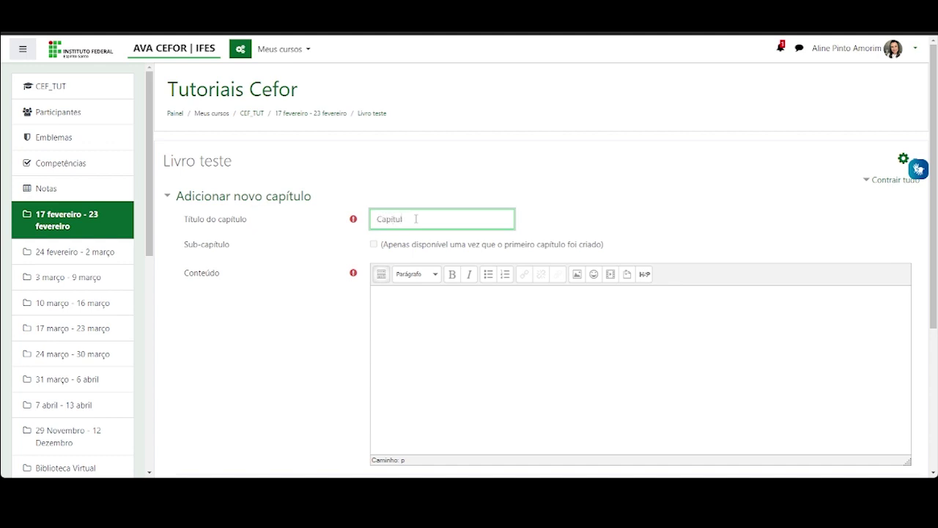
pyautogui.write('o teste')
pyautogui.click(462, 337)
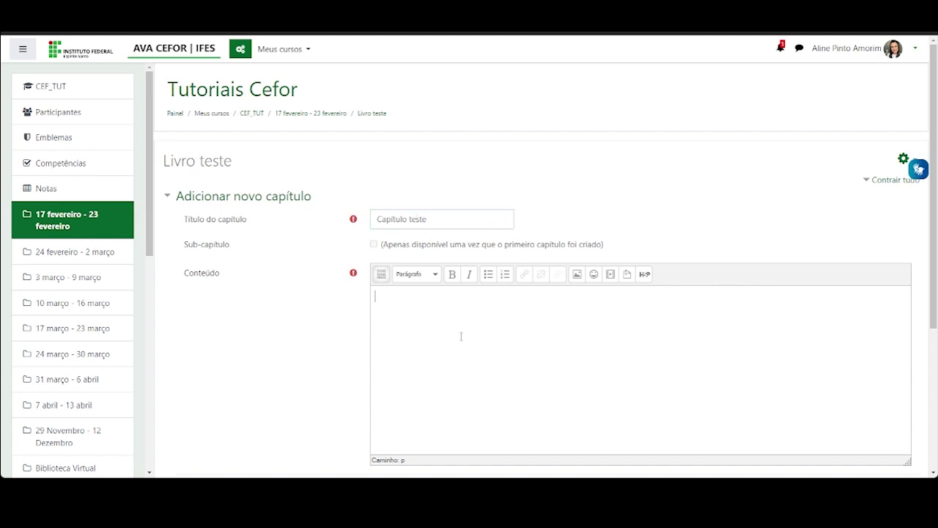
pyautogui.scroll(-2, 461, 329)
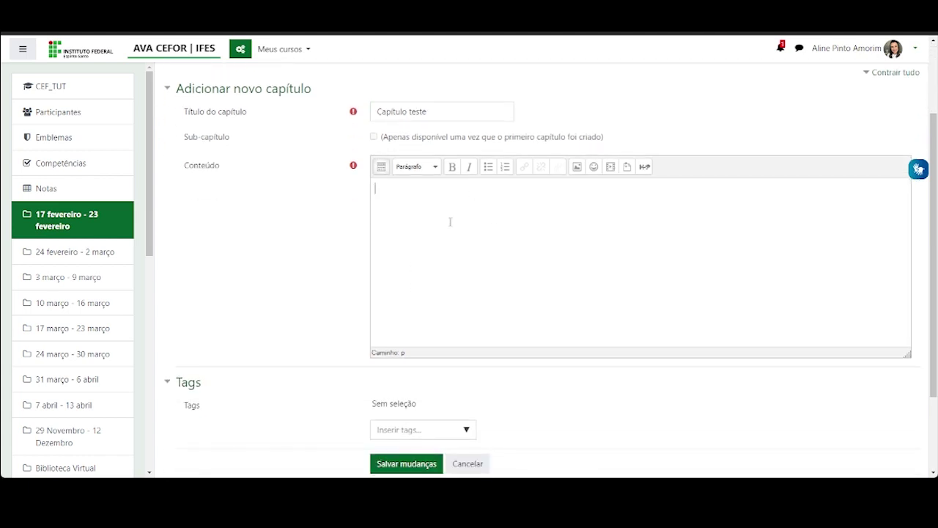
pyautogui.write('testeteste')
pyautogui.scroll(-2, 450, 221)
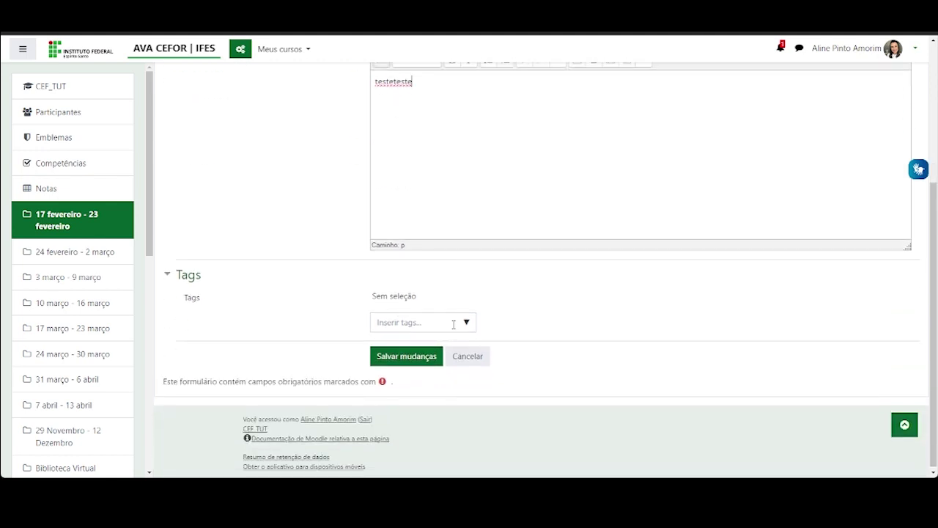
pyautogui.click(404, 359)
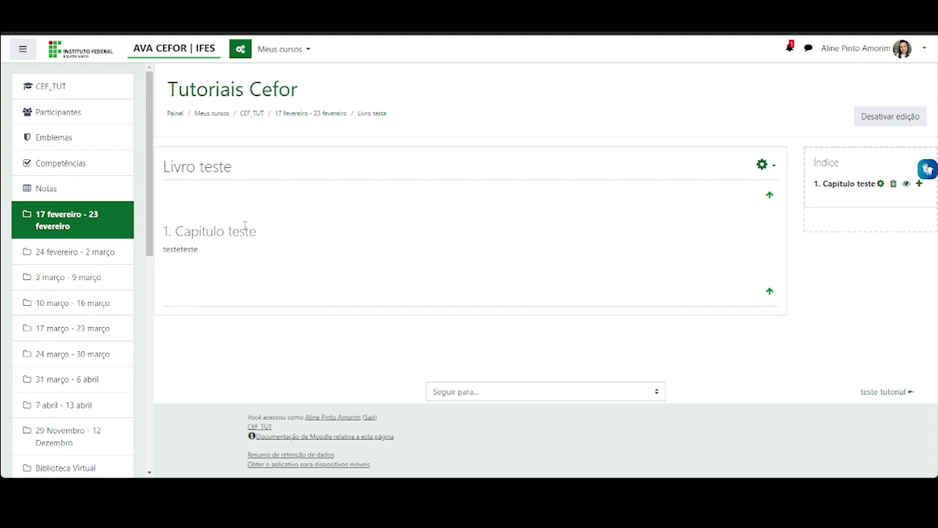
# - Open Capítulo teste for editing, expand the content editor to its full set of formatting tools, and save the chapter
pyautogui.click(881, 184)
pyautogui.scroll(-3, 673, 245)
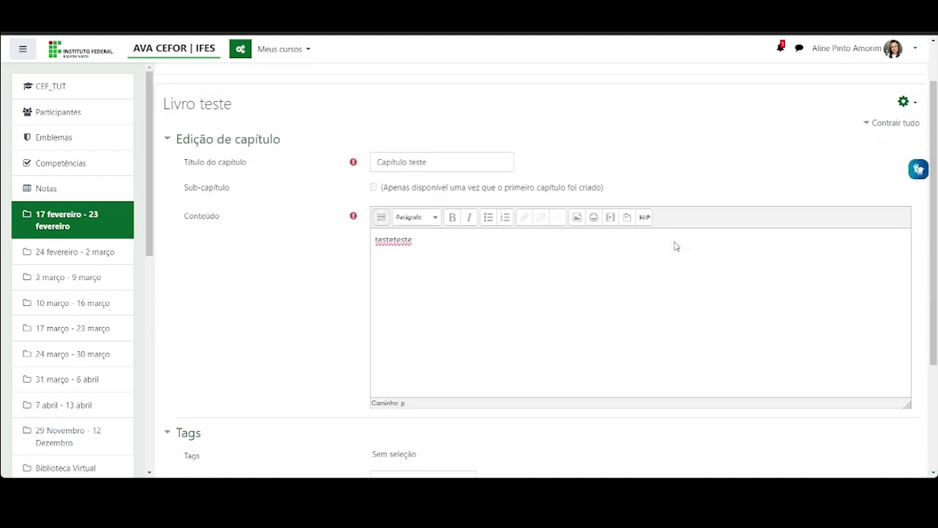
pyautogui.scroll(1, 450, 124)
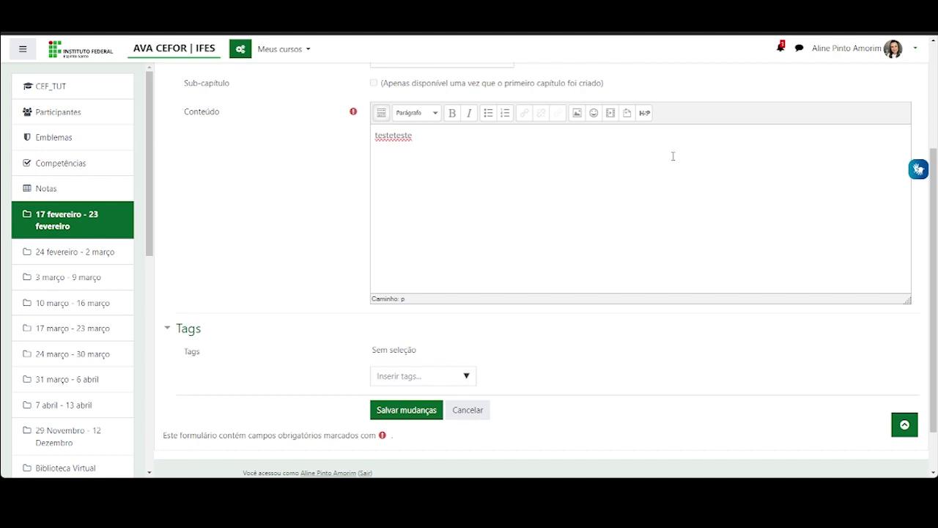
pyautogui.scroll(1, 672, 155)
pyautogui.scroll(1, 667, 157)
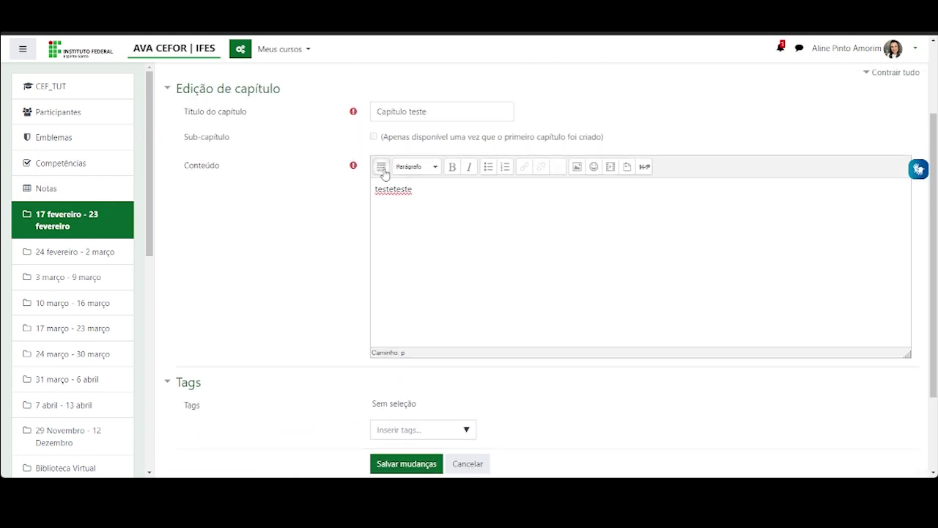
pyautogui.click(381, 168)
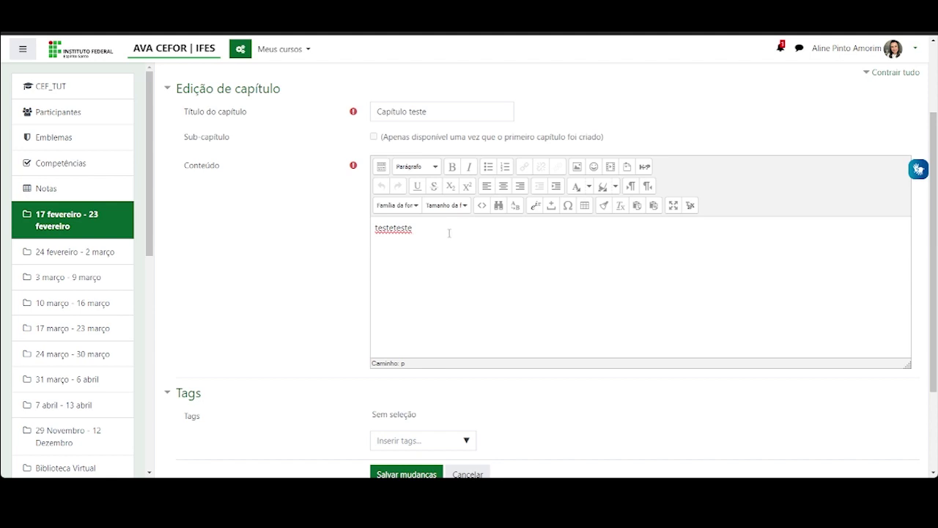
pyautogui.scroll(-3, 446, 312)
pyautogui.click(410, 364)
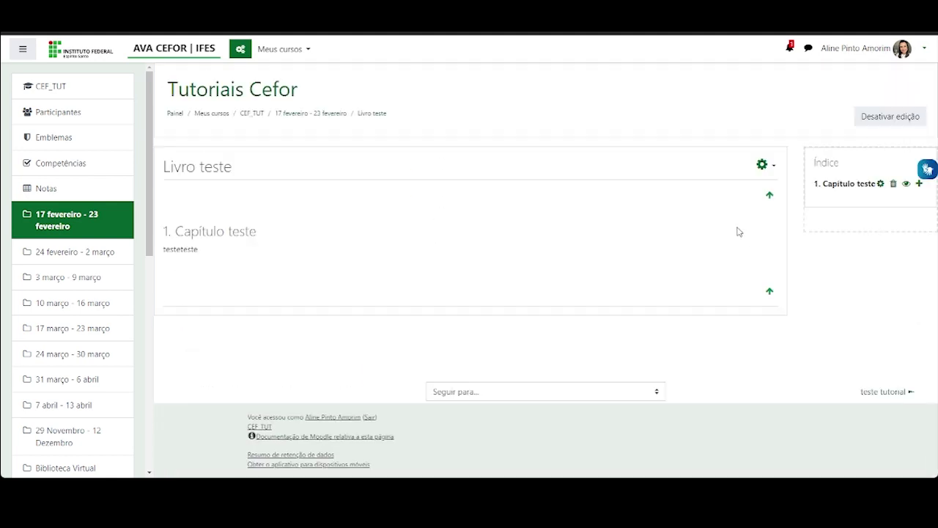
# - Add a chapter after Capítulo teste titled "Capítulo teste 2" with the content "teste" and save it
pyautogui.click(919, 185)
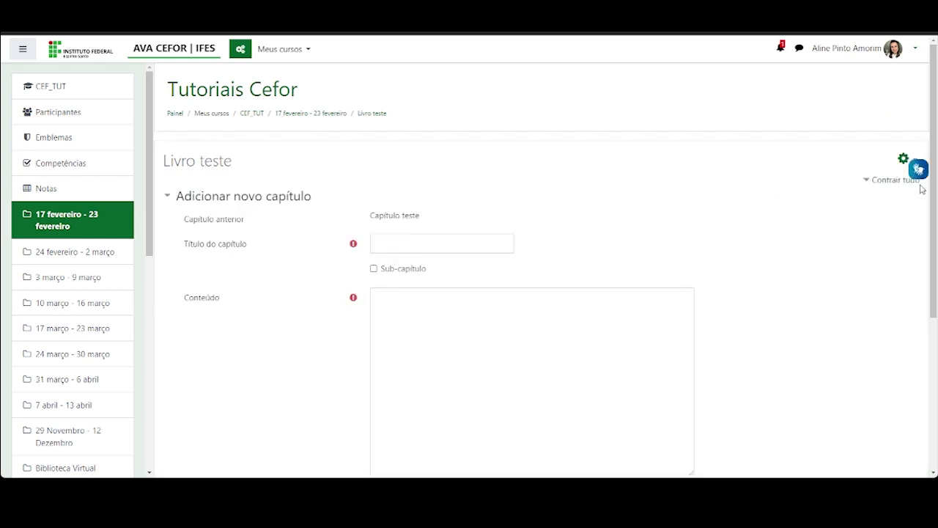
pyautogui.click(428, 246)
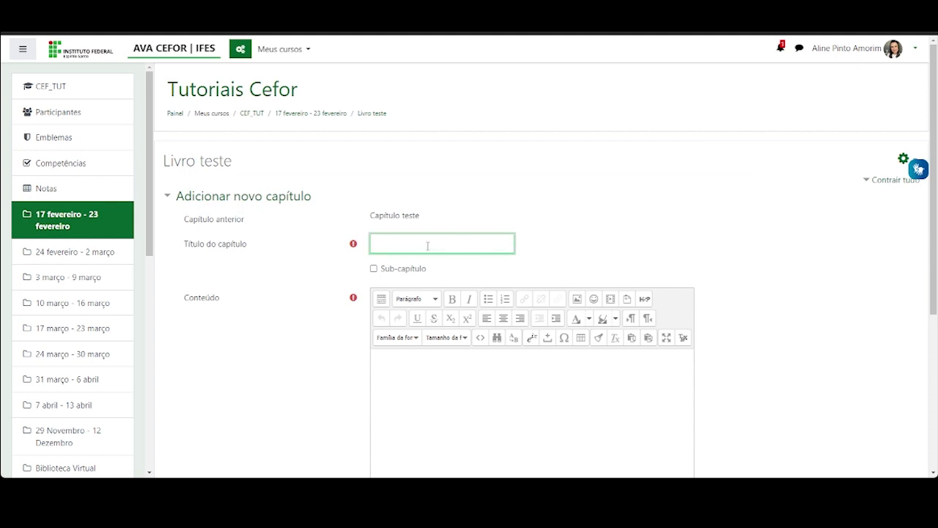
pyautogui.write('Capítulo teste 2')
pyautogui.click(437, 373)
pyautogui.write('teste')
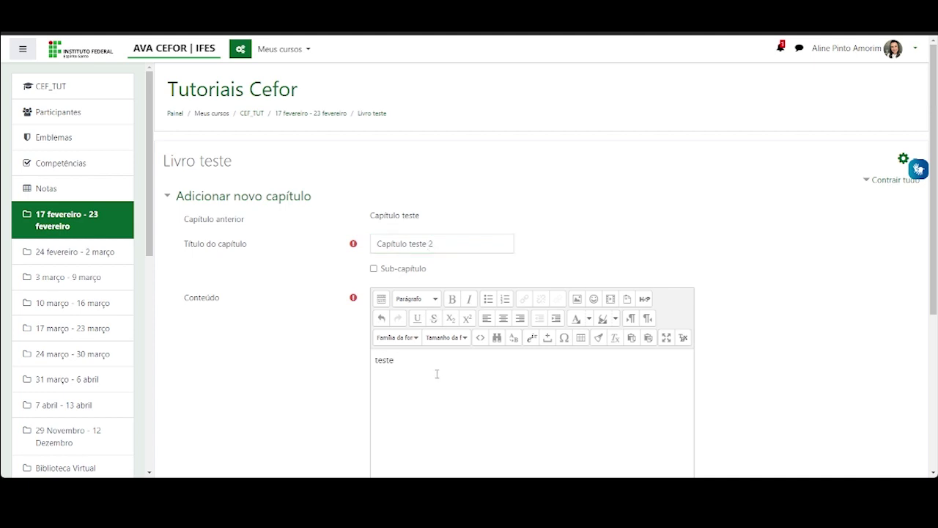
pyautogui.scroll(-3, 437, 373)
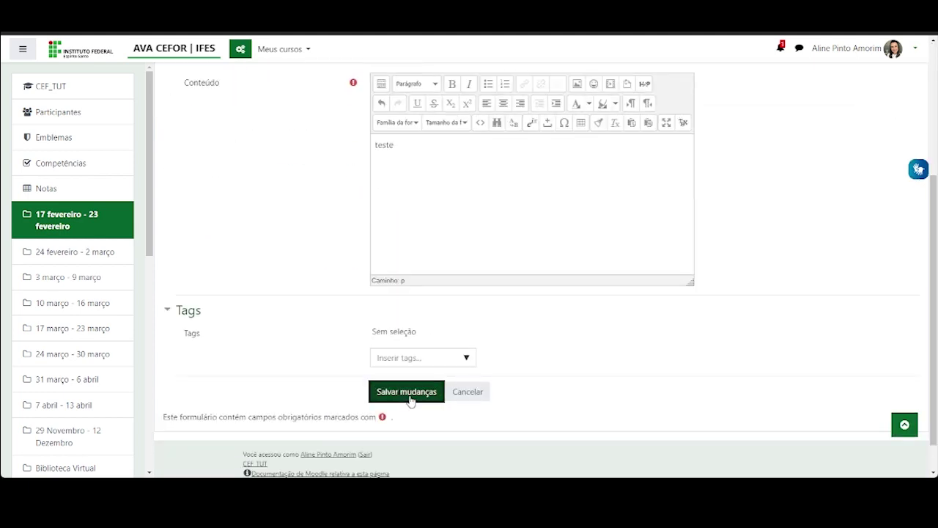
pyautogui.click(409, 394)
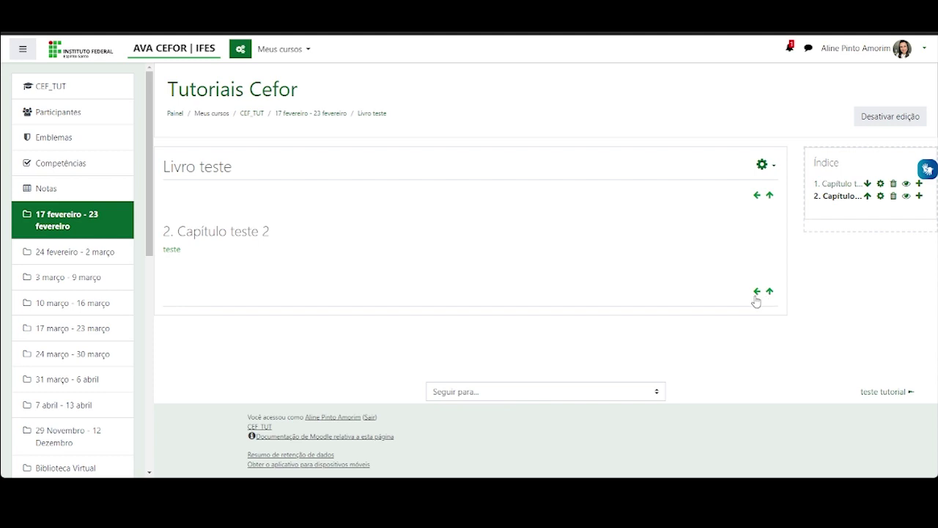
# - Add a sub-chapter under Capítulo teste 2 titled "teste 2" with the content "teste 2" and save it
pyautogui.click(919, 195)
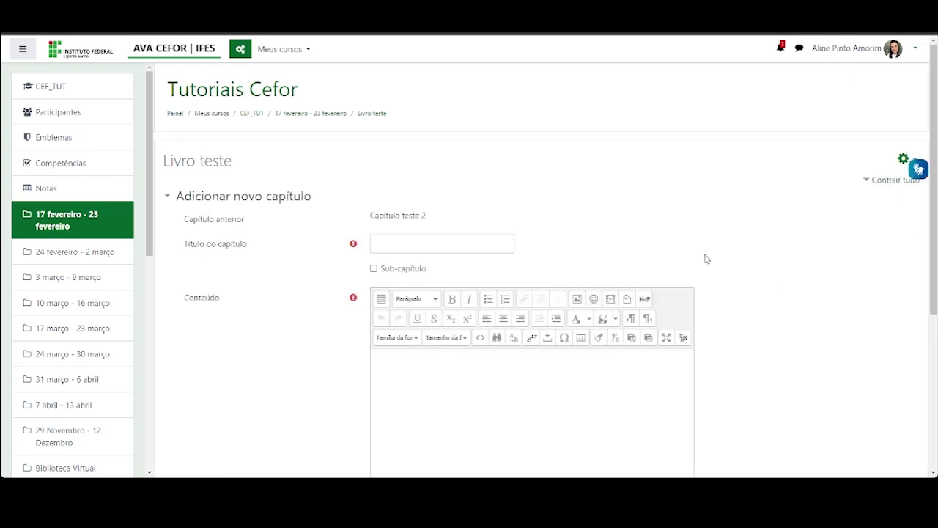
pyautogui.scroll(-2, 636, 219)
pyautogui.click(393, 135)
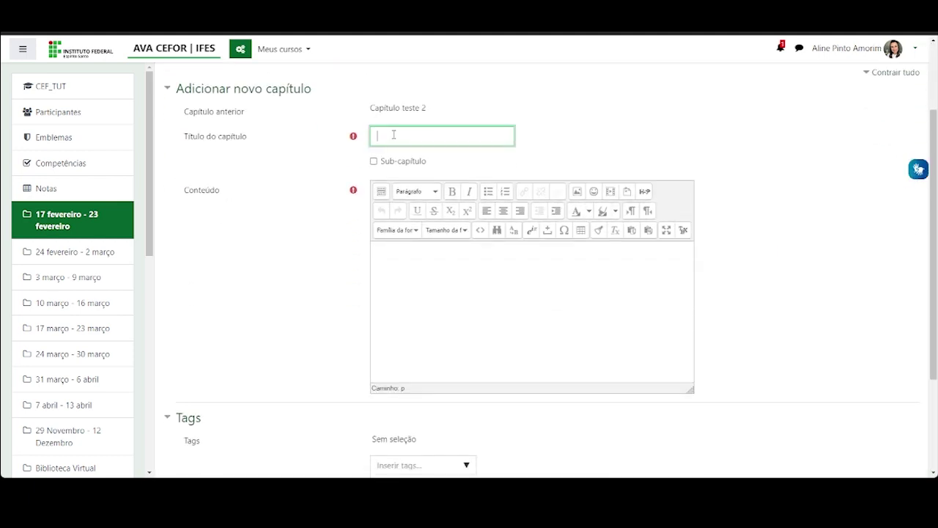
pyautogui.write('teste 2')
pyautogui.click(373, 161)
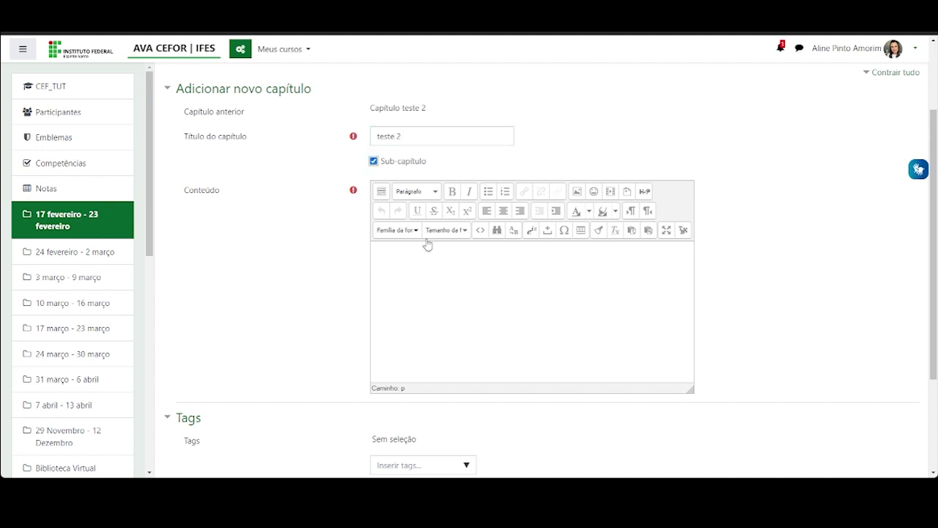
pyautogui.click(437, 282)
pyautogui.write('teste 2')
pyautogui.scroll(-2, 438, 282)
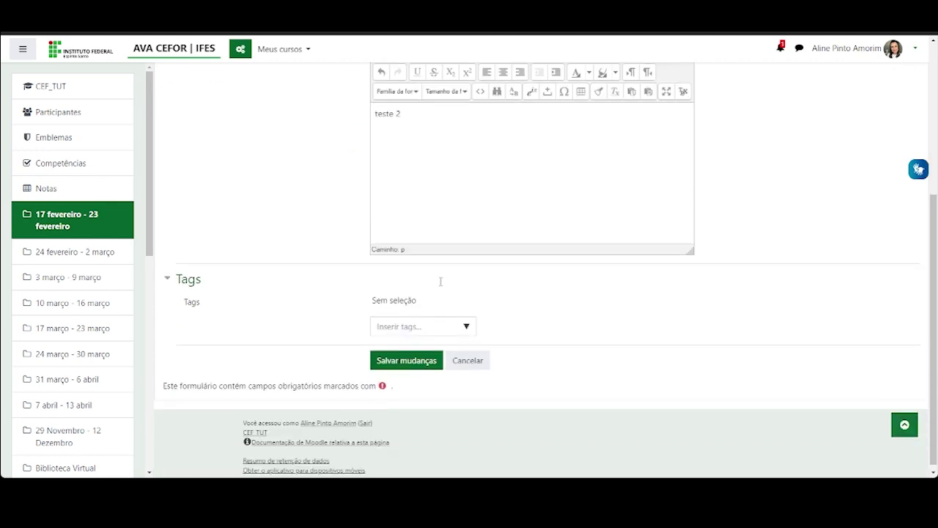
pyautogui.click(392, 356)
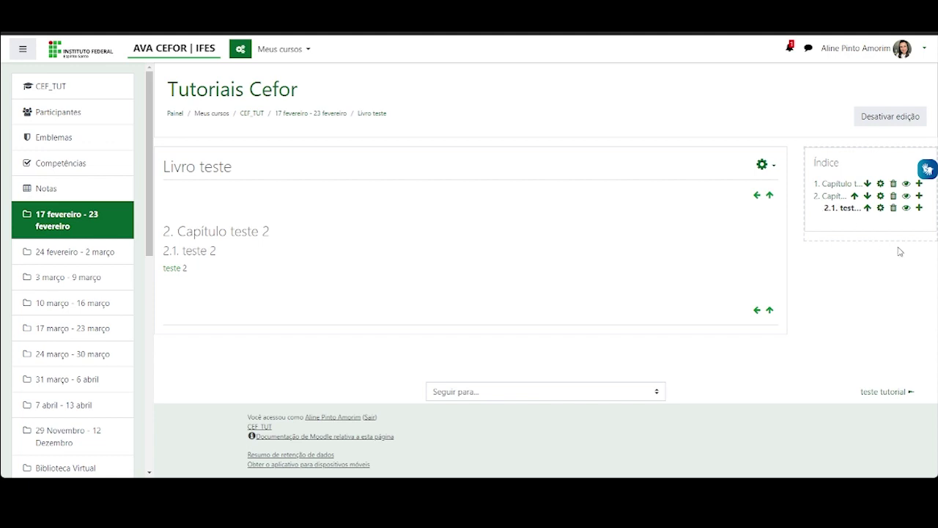
# - Move Capítulo teste below Capítulo teste 2 in the book index and return it to first place
pyautogui.click(867, 184)
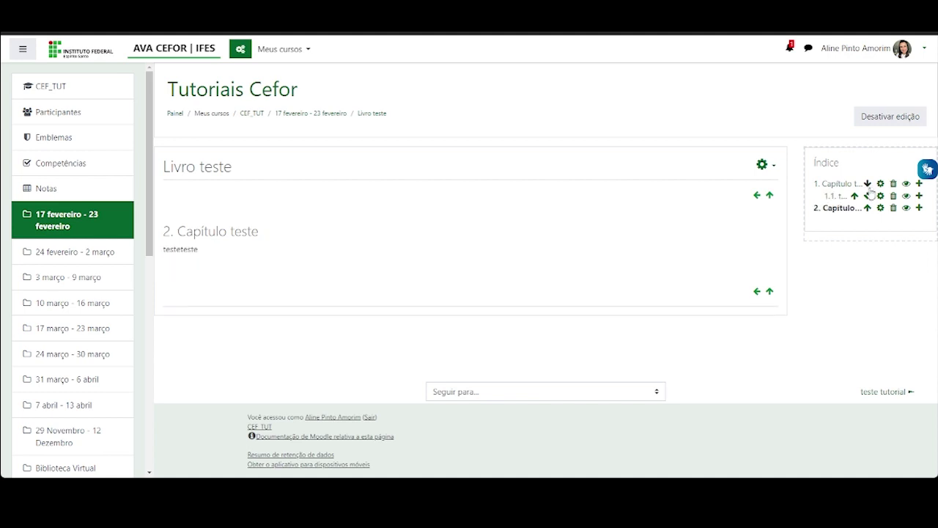
pyautogui.click(868, 208)
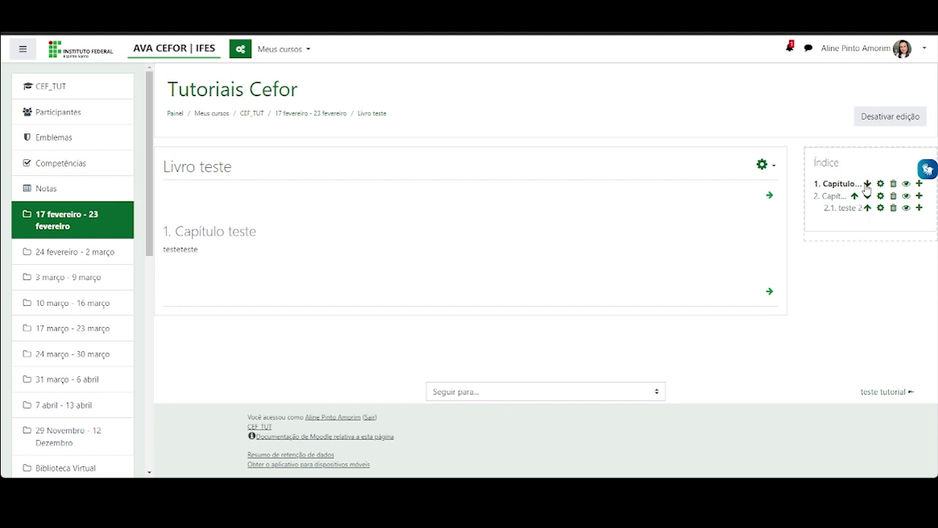
# - Hide Capítulo teste 2 together with its sub-chapter in the book index
pyautogui.click(906, 198)
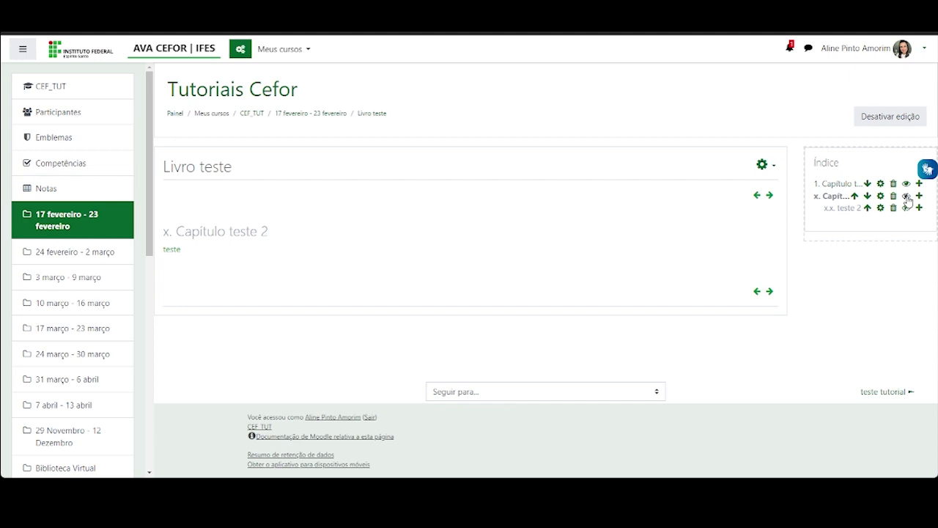
# - Make Capítulo teste 2 and its sub-chapter visible again in the book index
pyautogui.click(907, 198)
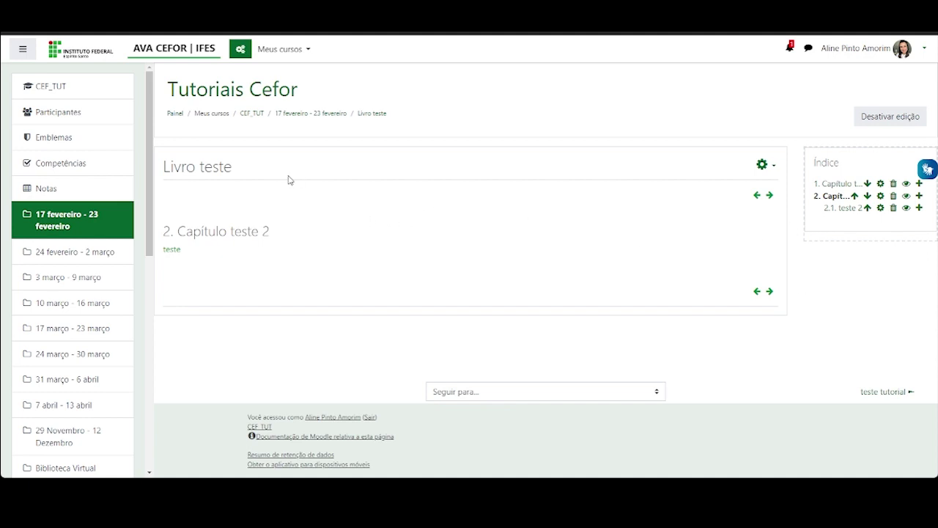
# - Return to the CEF_TUT course page and turn its editing mode off
pyautogui.click(300, 115)
pyautogui.scroll(3, 364, 253)
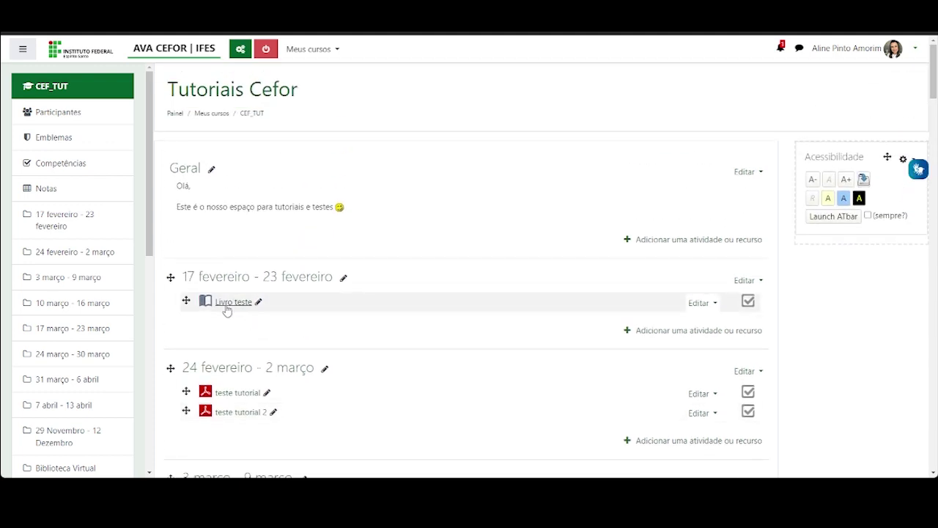
pyautogui.click(265, 48)
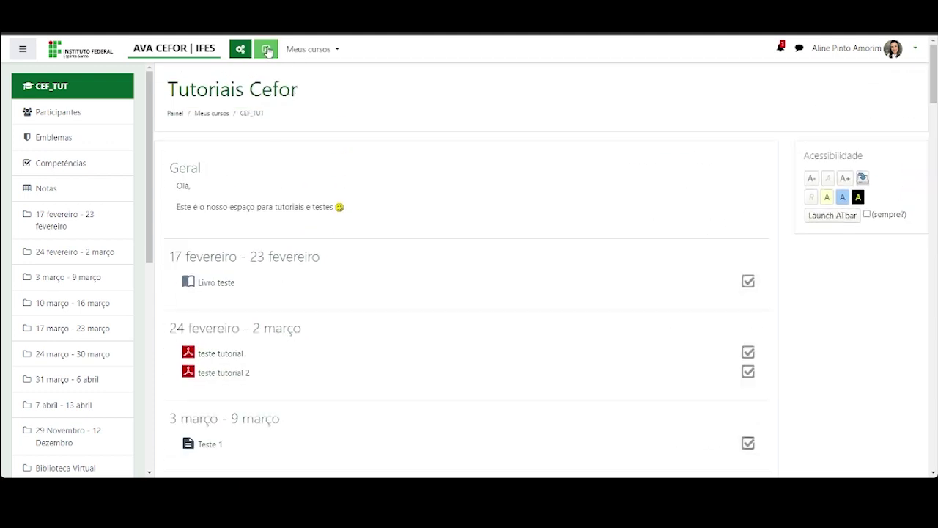
# - Open Livro teste from the course page and page forward through its chapters to sub-chapter teste 2
pyautogui.click(212, 286)
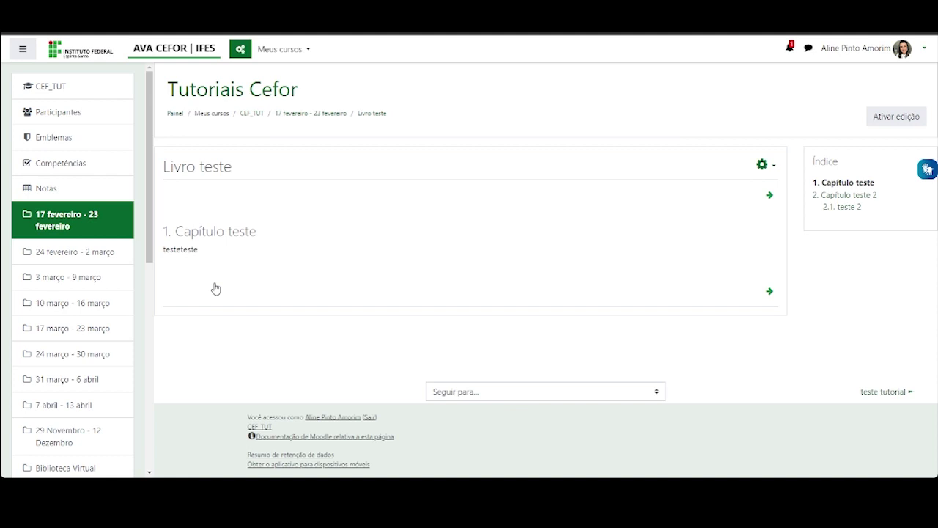
pyautogui.click(771, 196)
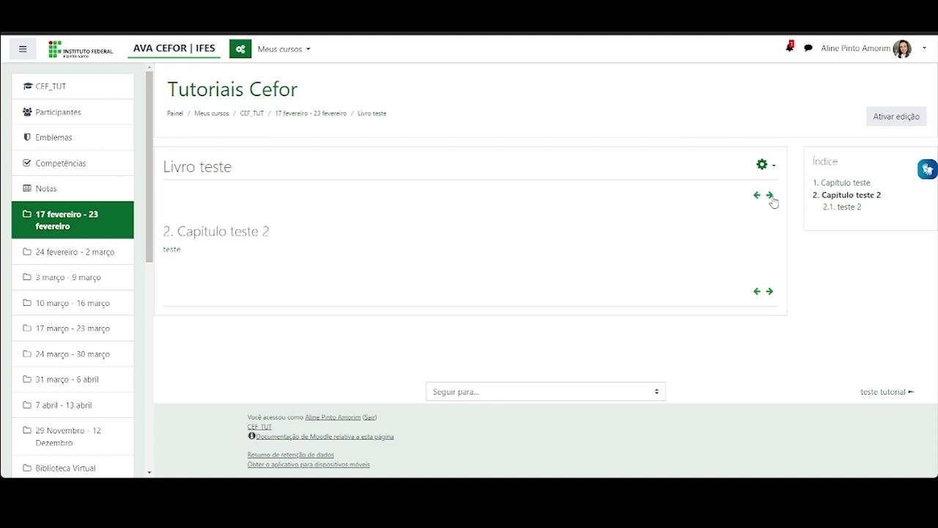
pyautogui.click(771, 196)
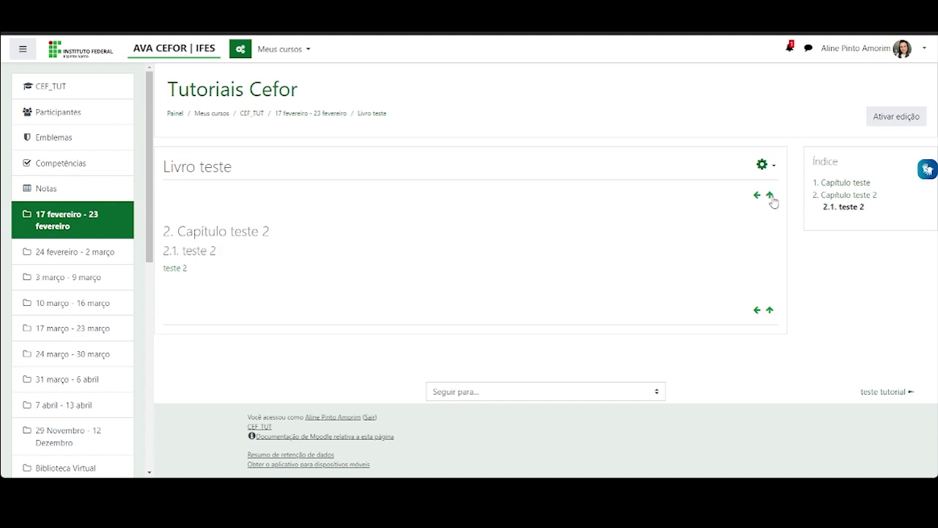